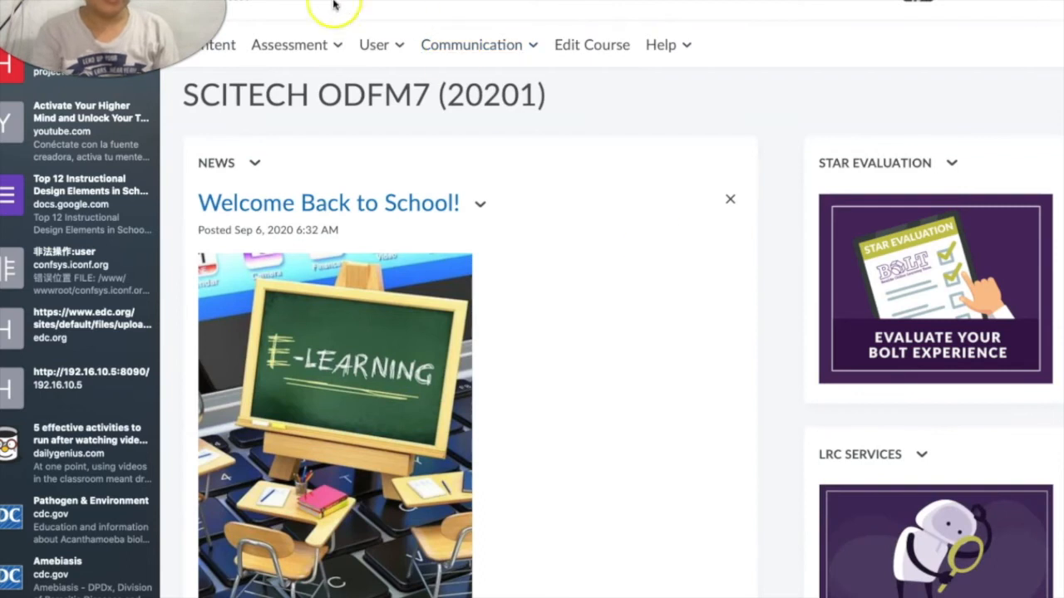
Open the Grades Setup Wizard for the SCITECH course
{"action": "left_click", "coordinate": [334, 46]}
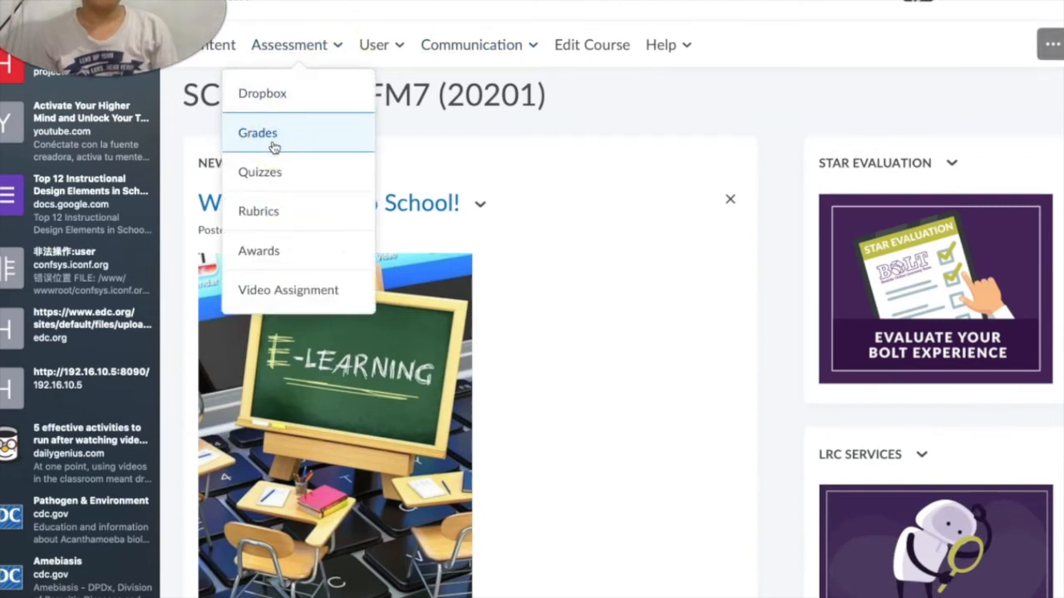
{"action": "left_click", "coordinate": [274, 146]}
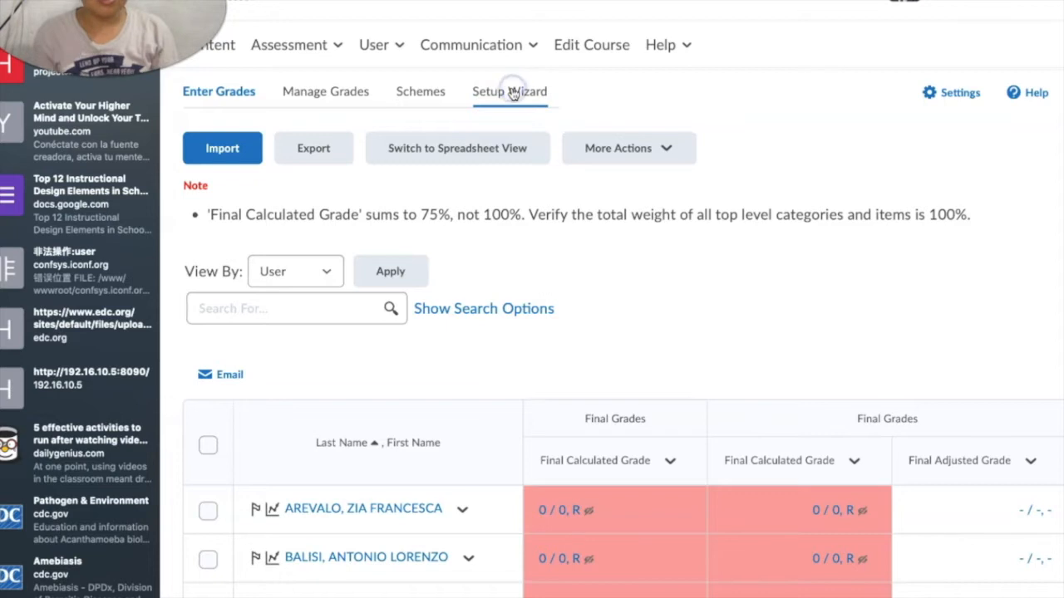
{"action": "left_click", "coordinate": [513, 94]}
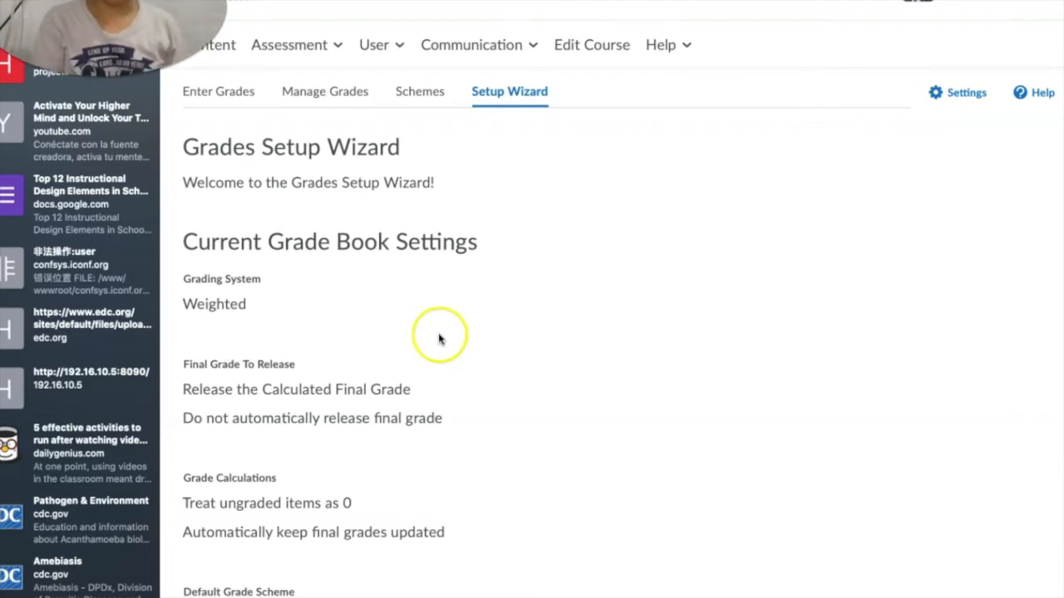
Review the current grade book settings, start the setup wizard and proceed with the Weighted grading system
{"action": "scroll", "coordinate": [475, 374], "scroll_direction": "down", "scroll_amount": 5}
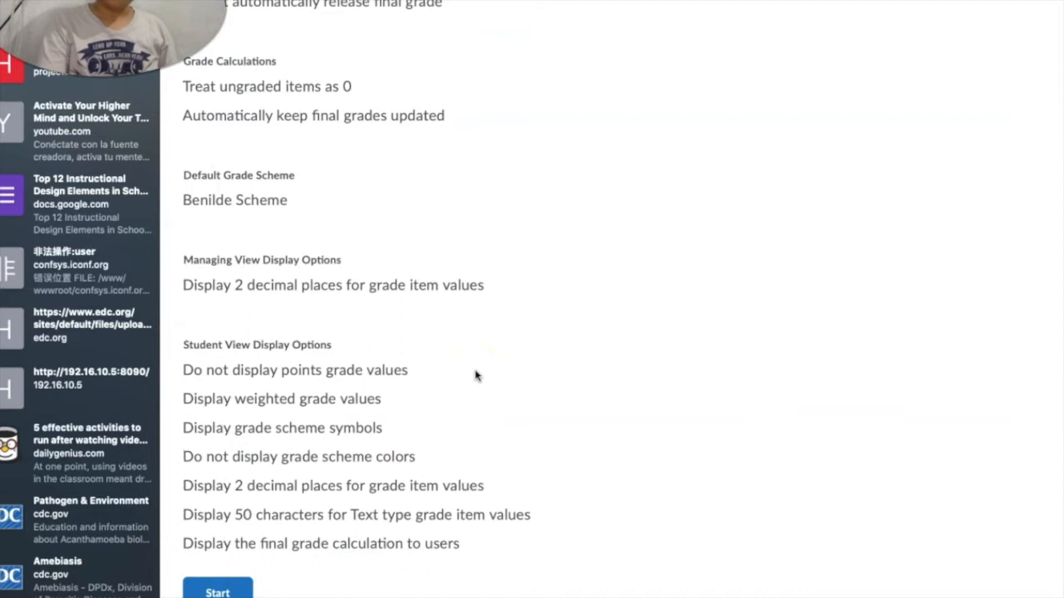
{"action": "scroll", "coordinate": [475, 376], "scroll_direction": "up", "scroll_amount": 5}
{"action": "scroll", "coordinate": [475, 376], "scroll_direction": "down", "scroll_amount": 1}
{"action": "scroll", "coordinate": [476, 389], "scroll_direction": "down", "scroll_amount": 5}
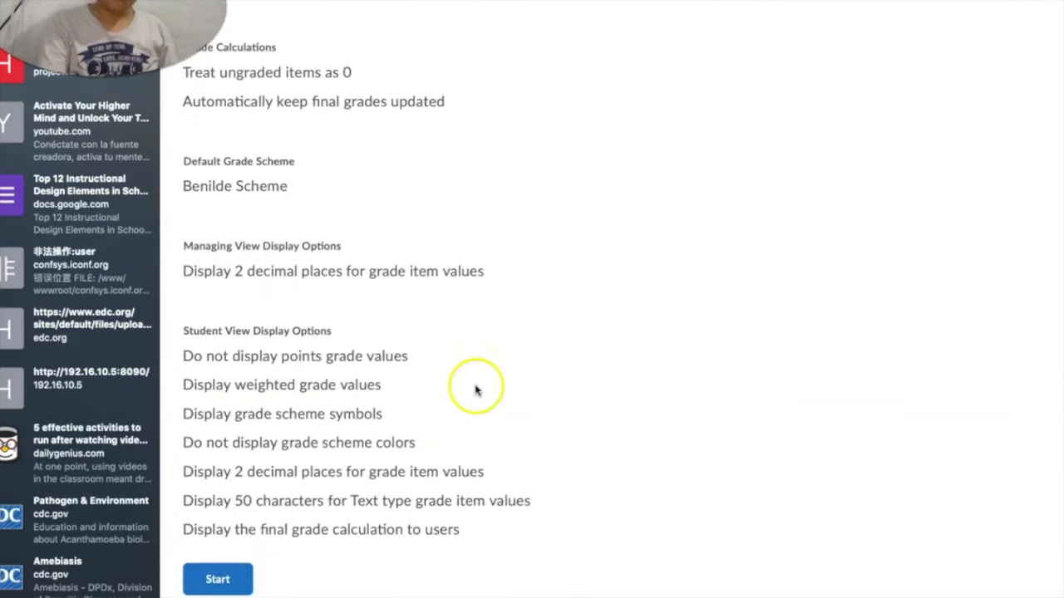
{"action": "left_click", "coordinate": [218, 592]}
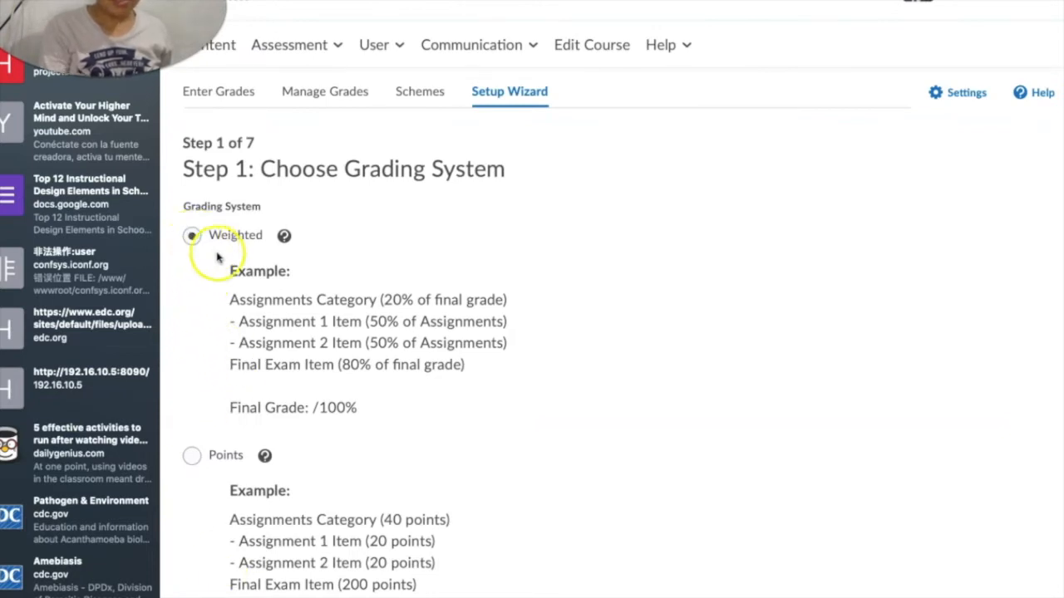
{"action": "scroll", "coordinate": [268, 347], "scroll_direction": "down", "scroll_amount": 5}
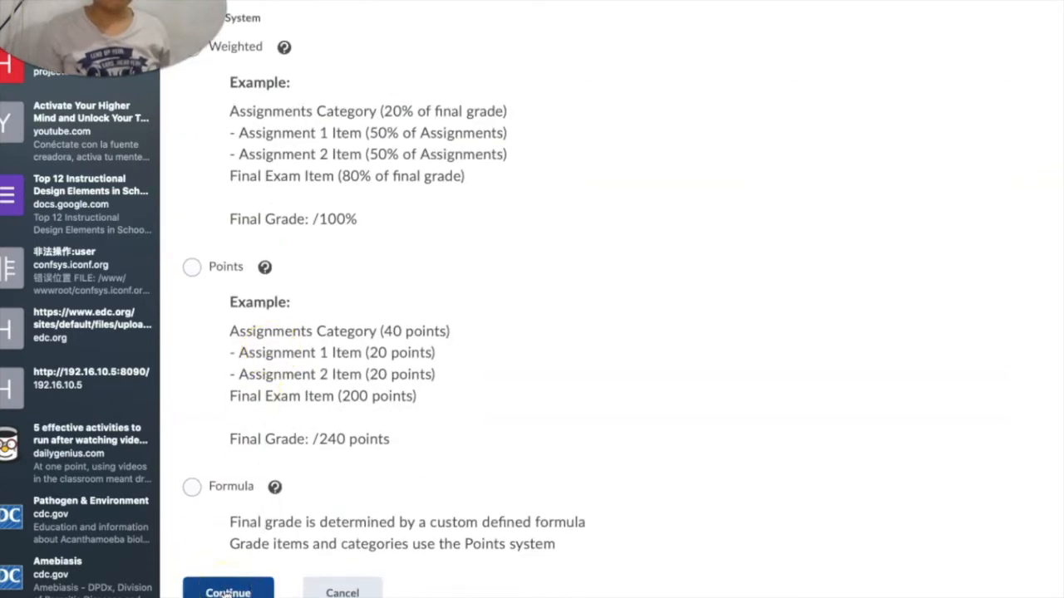
{"action": "left_click", "coordinate": [226, 592]}
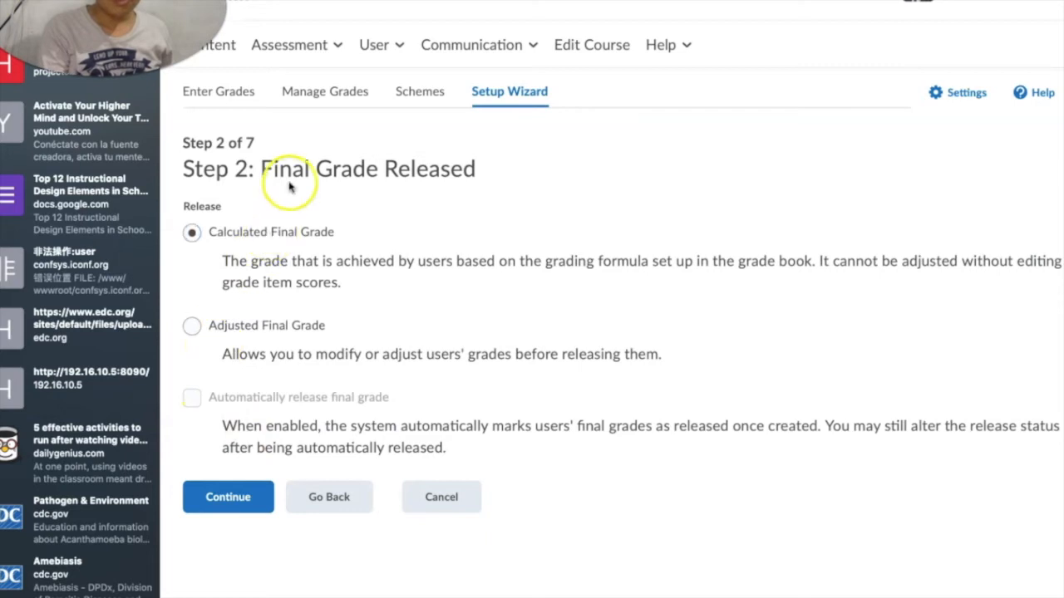
Choose Calculated Final Grade for release, and treat ungraded items as 0 with final grades automatically kept updated
{"action": "left_click", "coordinate": [218, 233]}
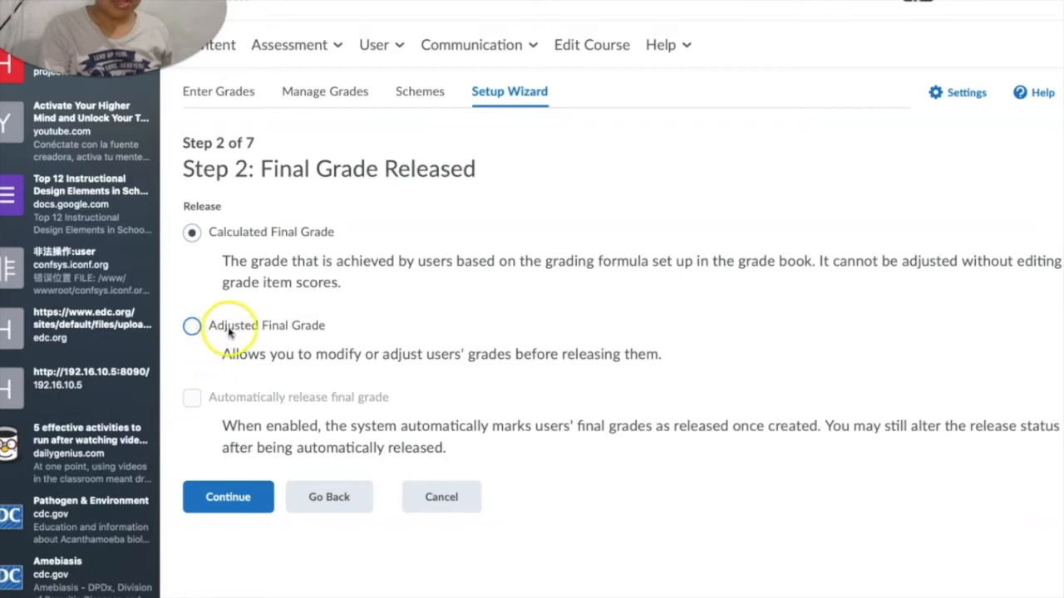
{"action": "left_click", "coordinate": [228, 498]}
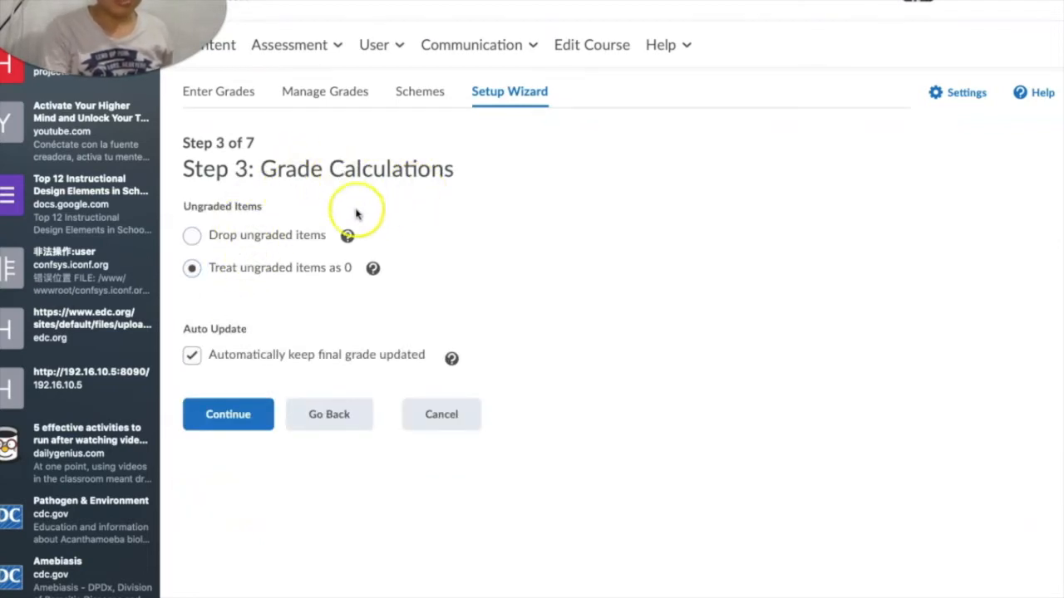
{"action": "left_click", "coordinate": [218, 276]}
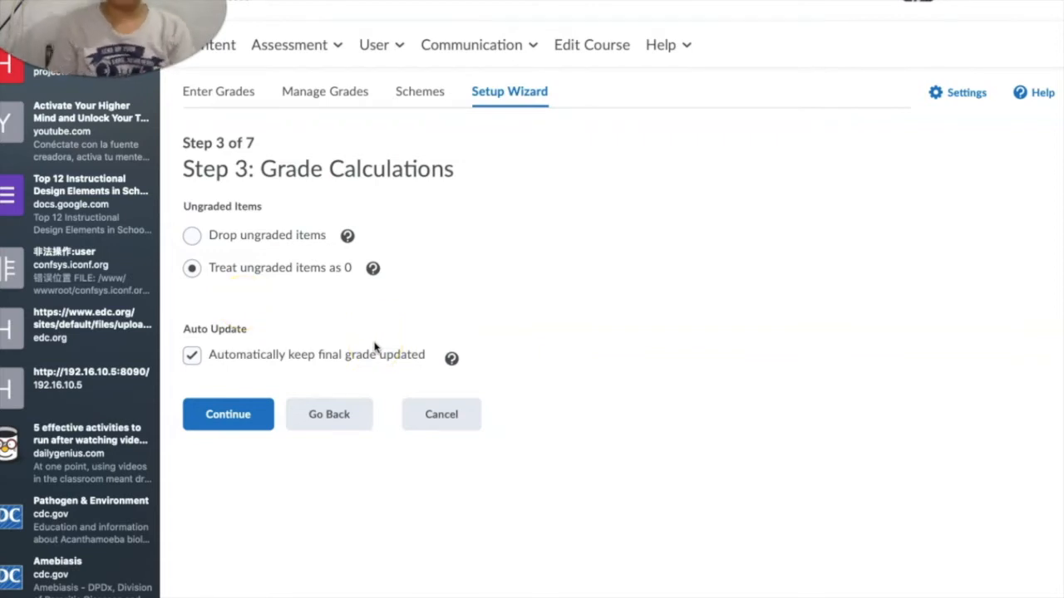
{"action": "left_click", "coordinate": [225, 423]}
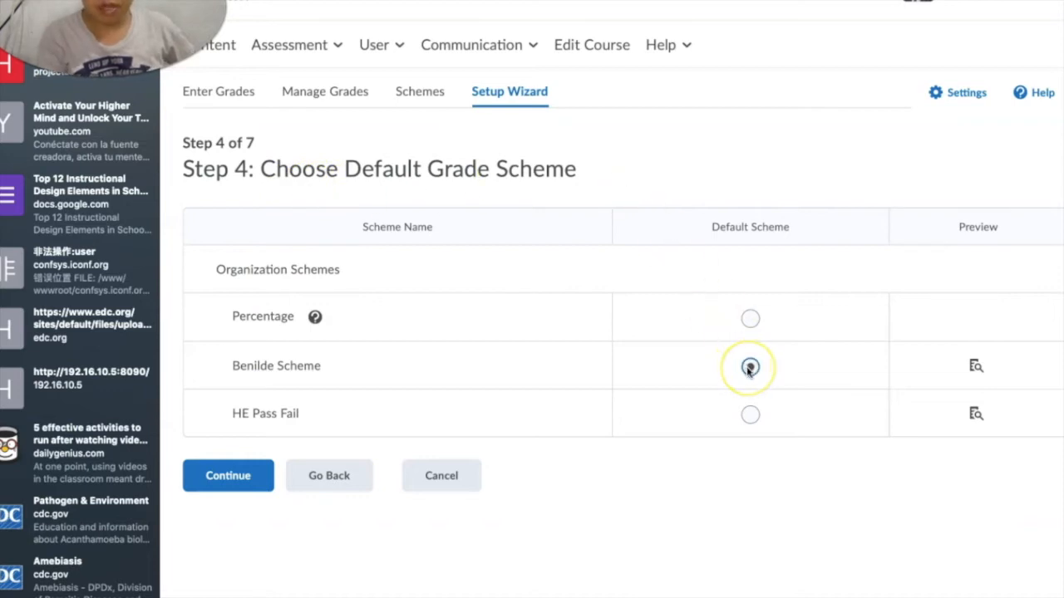
Accept Benilde Scheme as the default grade scheme and 2 decimal places in both the managing and student view display options
{"action": "left_click", "coordinate": [242, 482]}
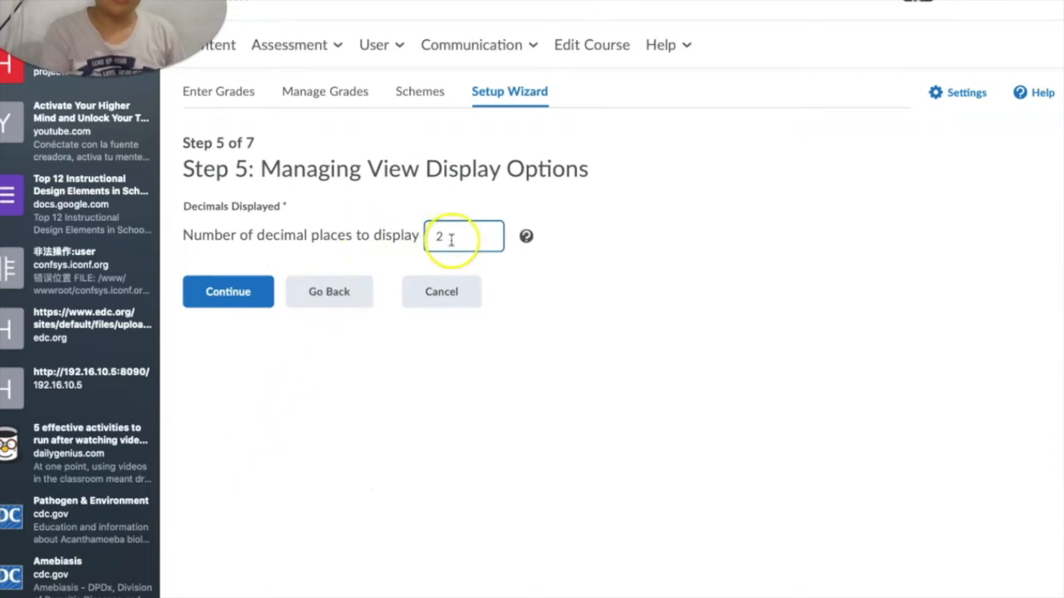
{"action": "left_click", "coordinate": [220, 299]}
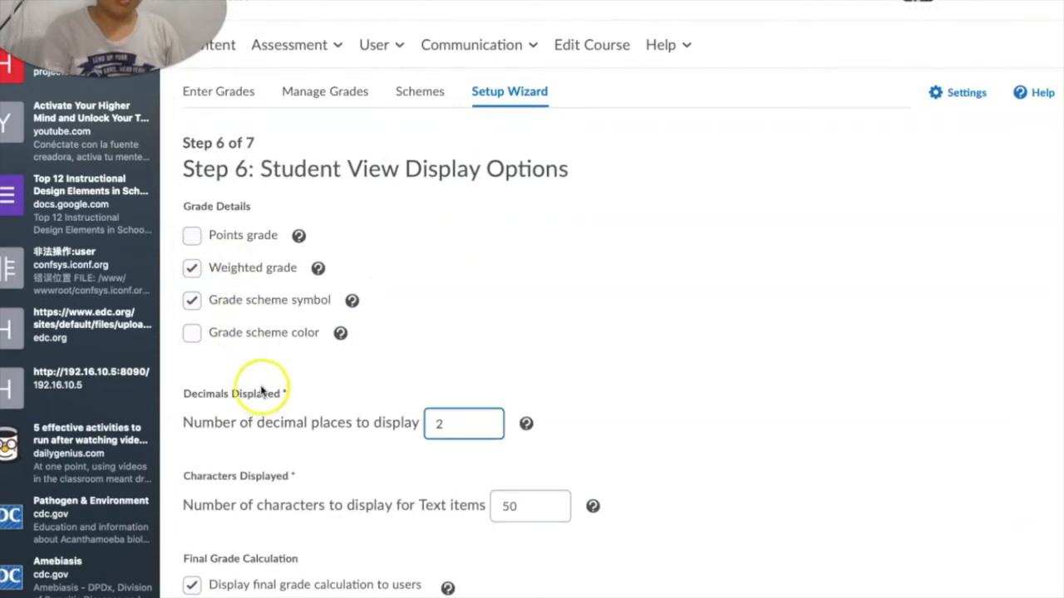
{"action": "scroll", "coordinate": [261, 391], "scroll_direction": "down", "scroll_amount": 1}
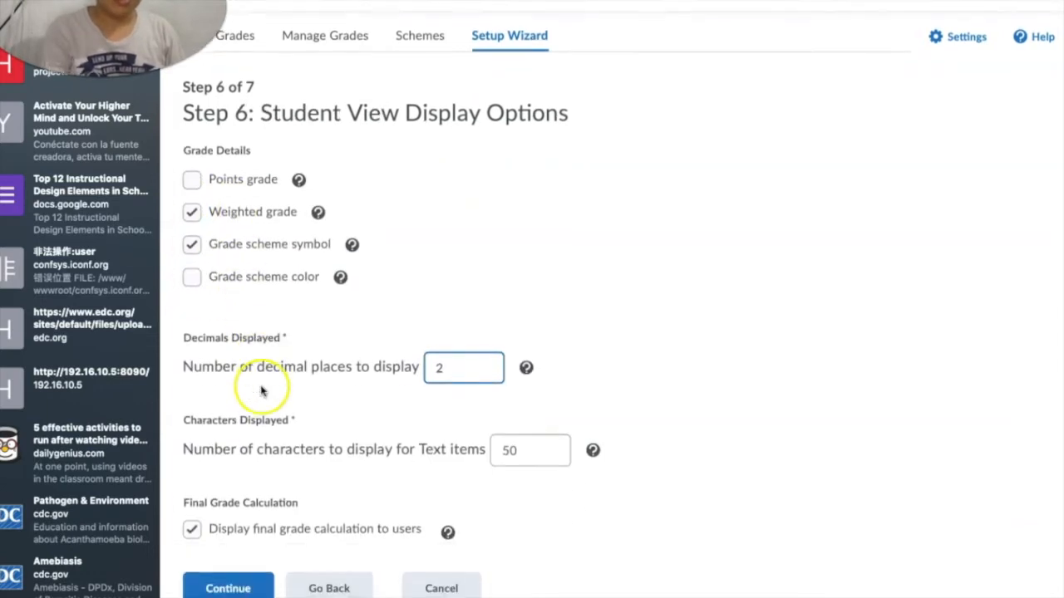
{"action": "left_click", "coordinate": [228, 590]}
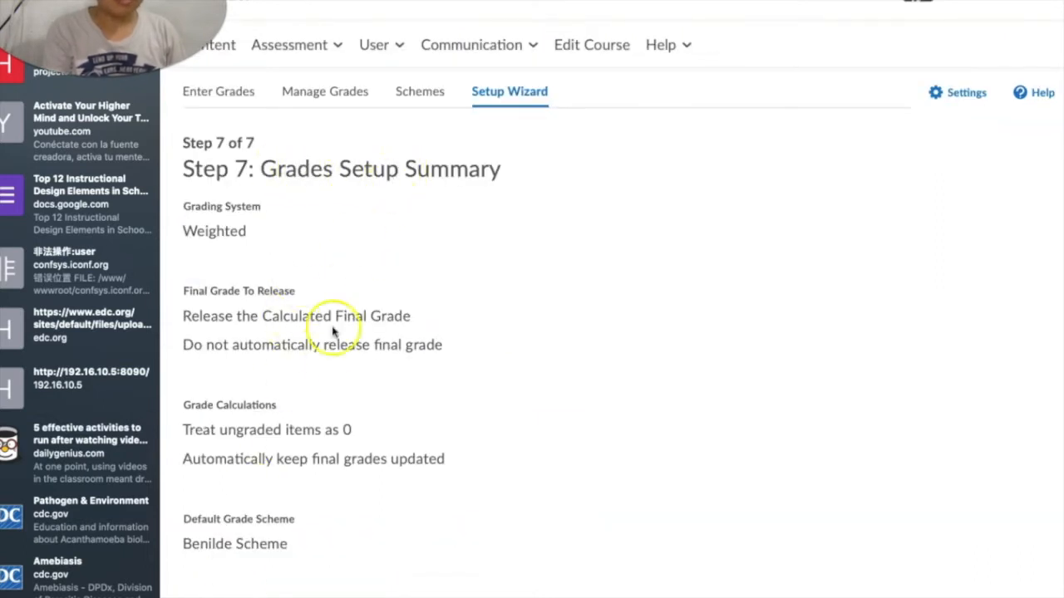
Review the grades setup summary and finish the wizard to save the grade book settings
{"action": "scroll", "coordinate": [333, 331], "scroll_direction": "down", "scroll_amount": 5}
{"action": "scroll", "coordinate": [309, 21], "scroll_direction": "up", "scroll_amount": 1}
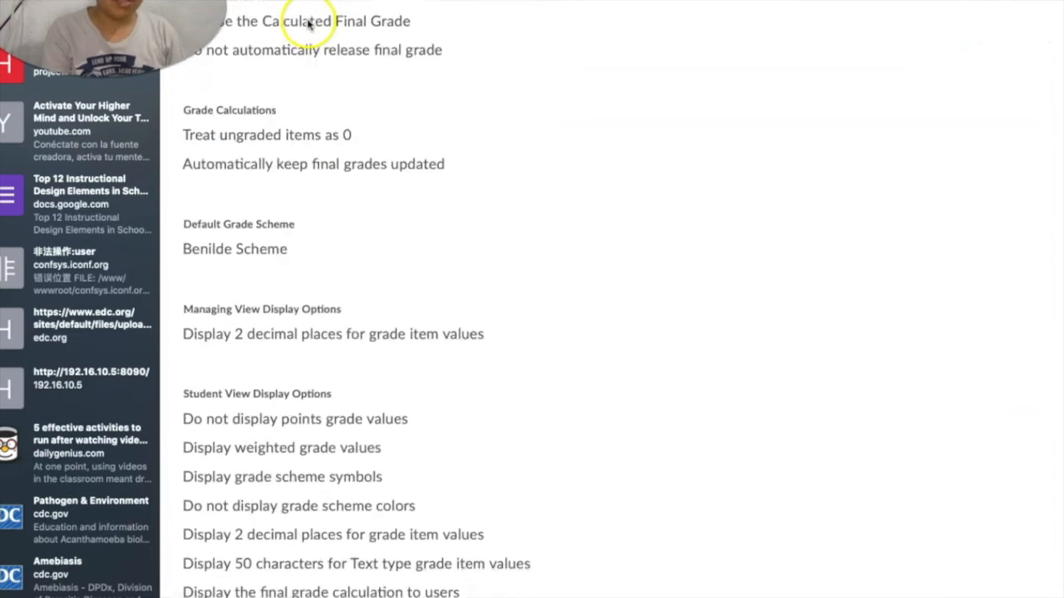
{"action": "scroll", "coordinate": [344, 349], "scroll_direction": "down", "scroll_amount": 2}
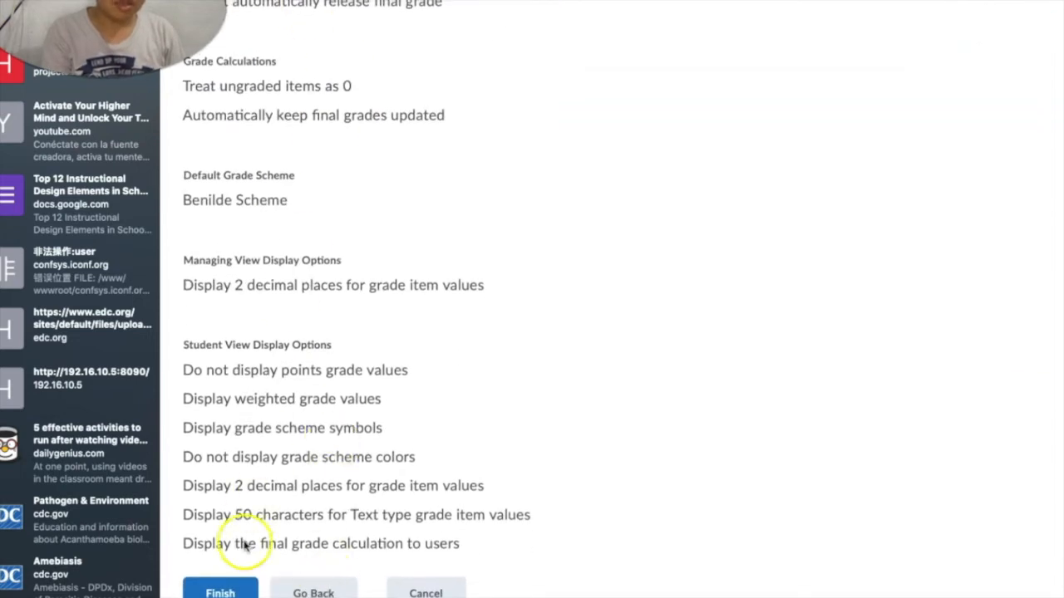
{"action": "left_click", "coordinate": [221, 592]}
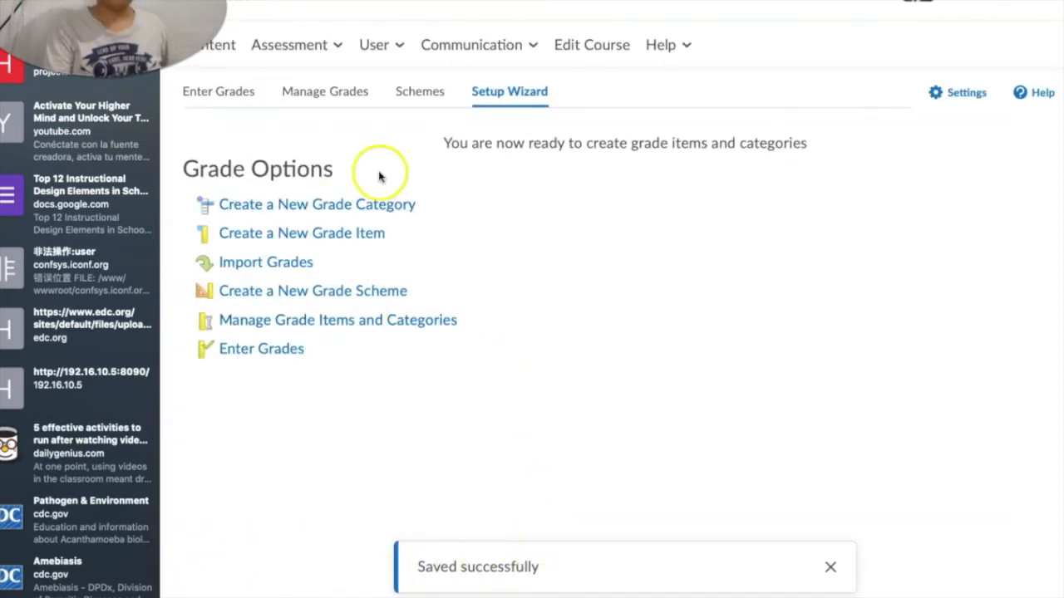
Open the list for managing the course's grade items and categories
{"action": "left_click", "coordinate": [318, 96]}
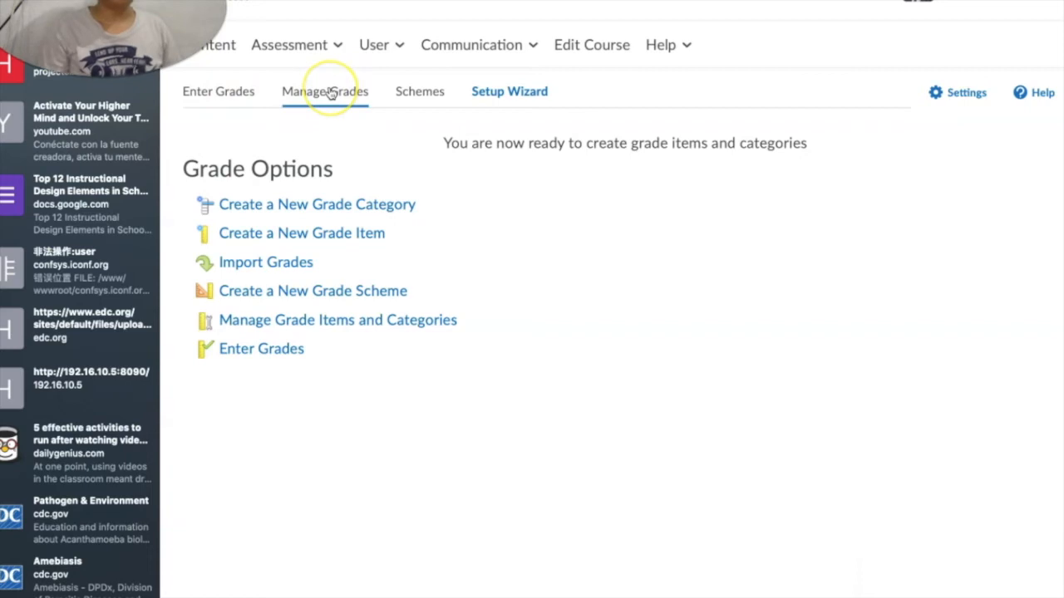
{"action": "left_click", "coordinate": [330, 93]}
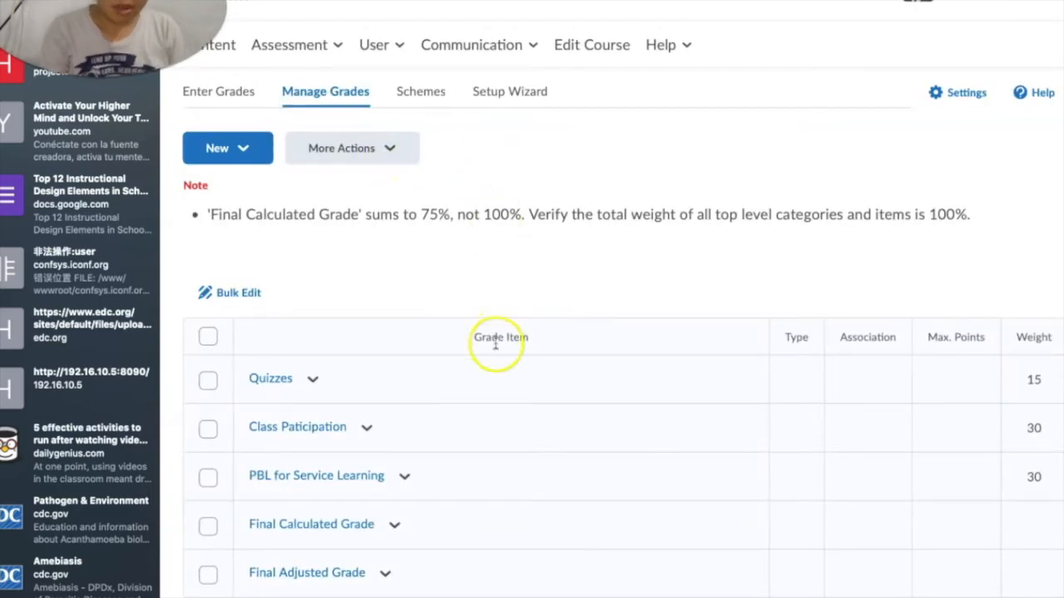
{"action": "scroll", "coordinate": [494, 486], "scroll_direction": "down", "scroll_amount": 1}
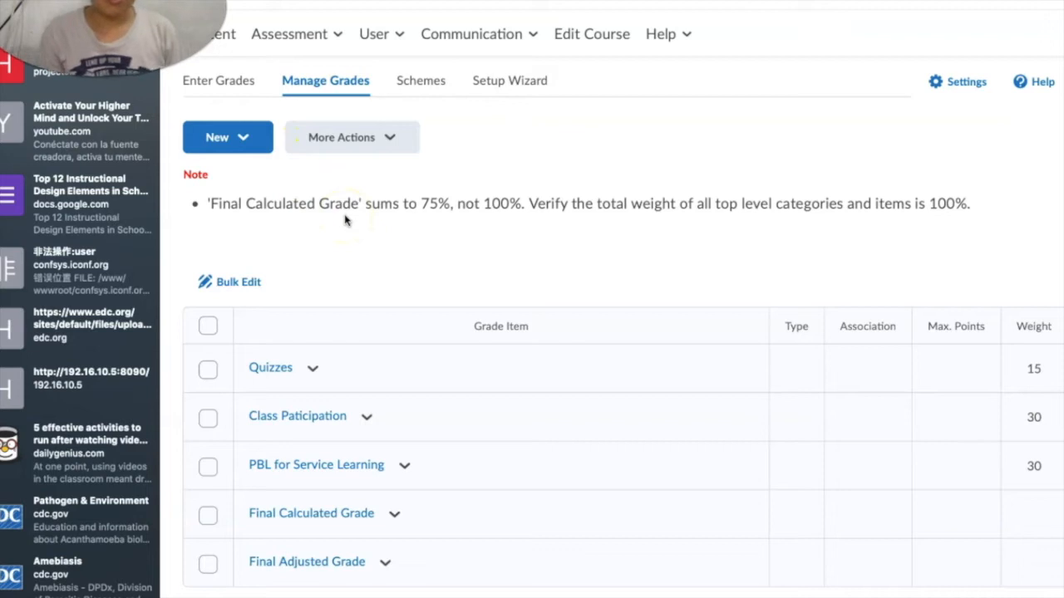
Switch to the course syllabus in Word, look up the requirements table with grade percentages, and return to the grade list
{"action": "key", "text": "ctrl+Up"}
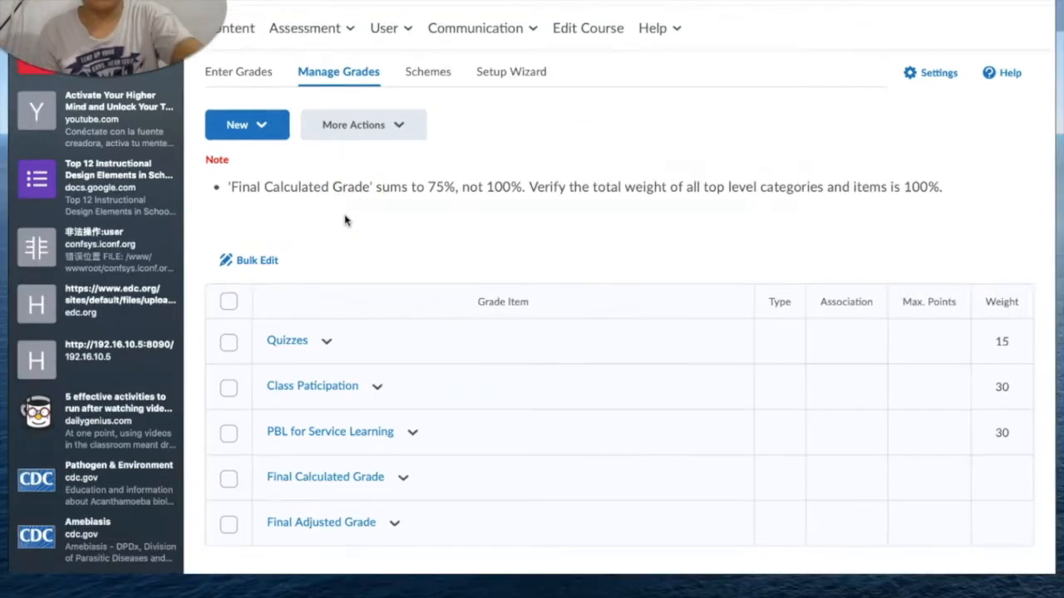
{"action": "left_click", "coordinate": [655, 4]}
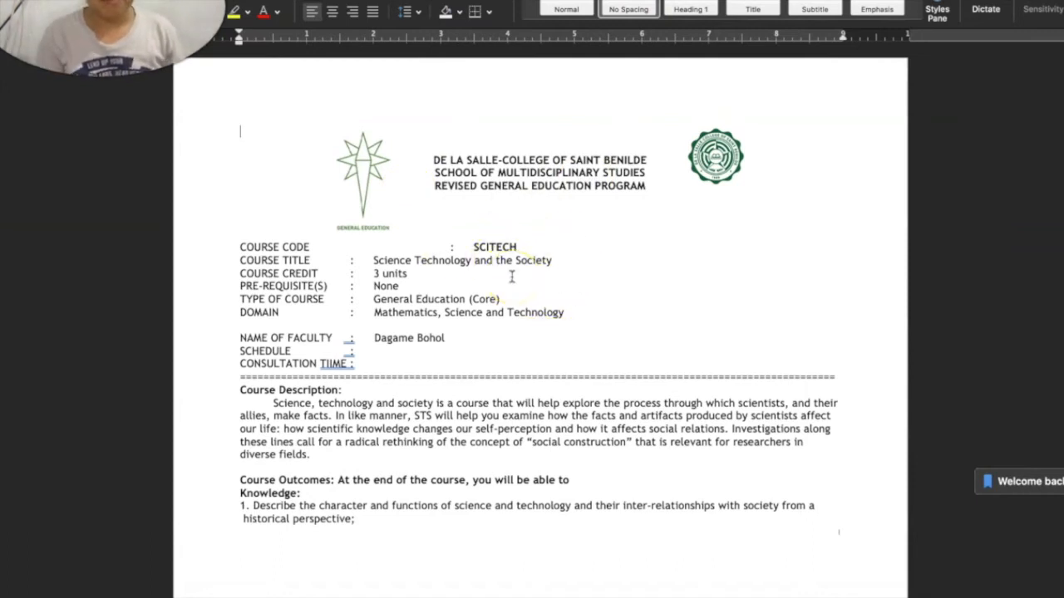
{"action": "scroll", "coordinate": [501, 391], "scroll_direction": "down", "scroll_amount": 20}
{"action": "scroll", "coordinate": [501, 389], "scroll_direction": "down", "scroll_amount": 15}
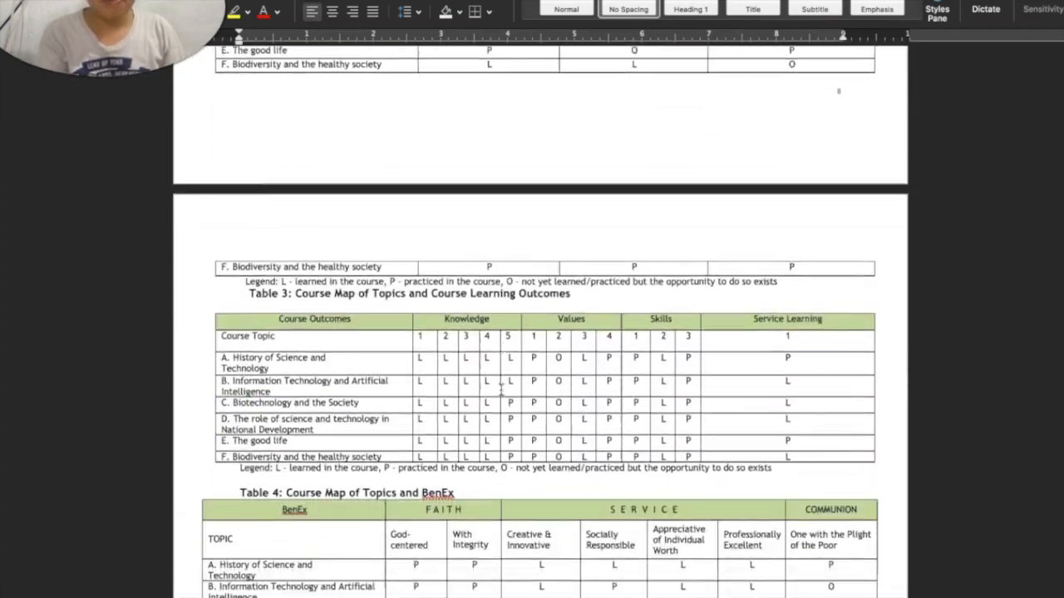
{"action": "scroll", "coordinate": [501, 390], "scroll_direction": "up", "scroll_amount": 5}
{"action": "scroll", "coordinate": [501, 391], "scroll_direction": "up", "scroll_amount": 2}
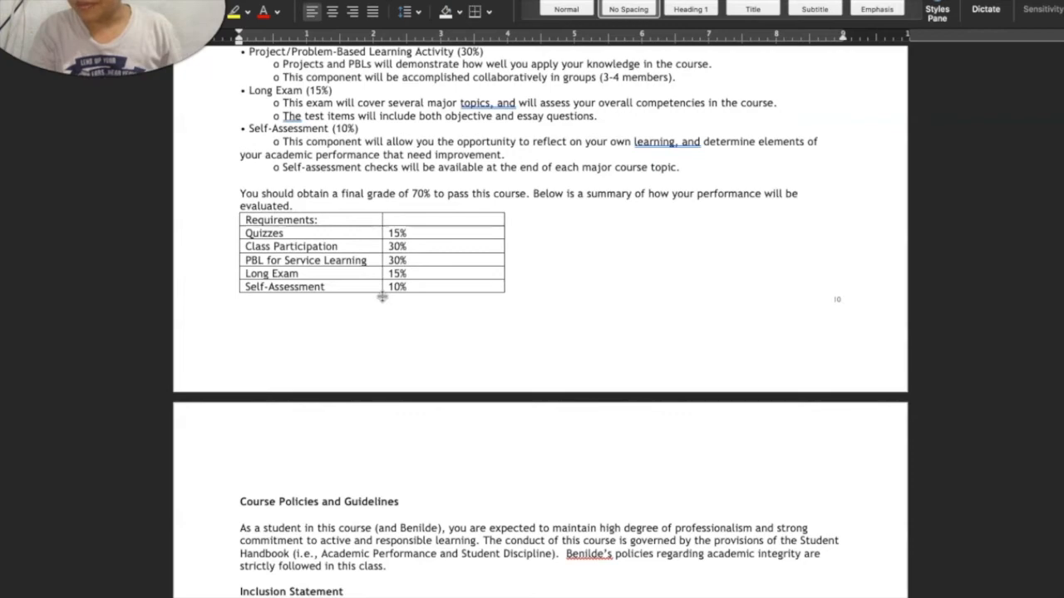
{"action": "key", "text": "super+Tab"}
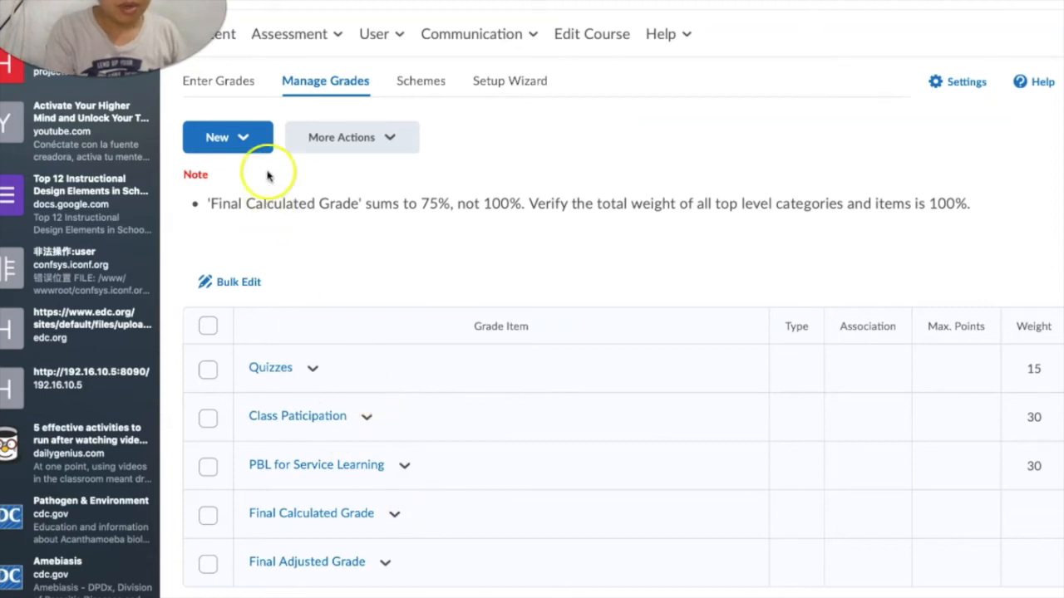
{"action": "left_click", "coordinate": [246, 139]}
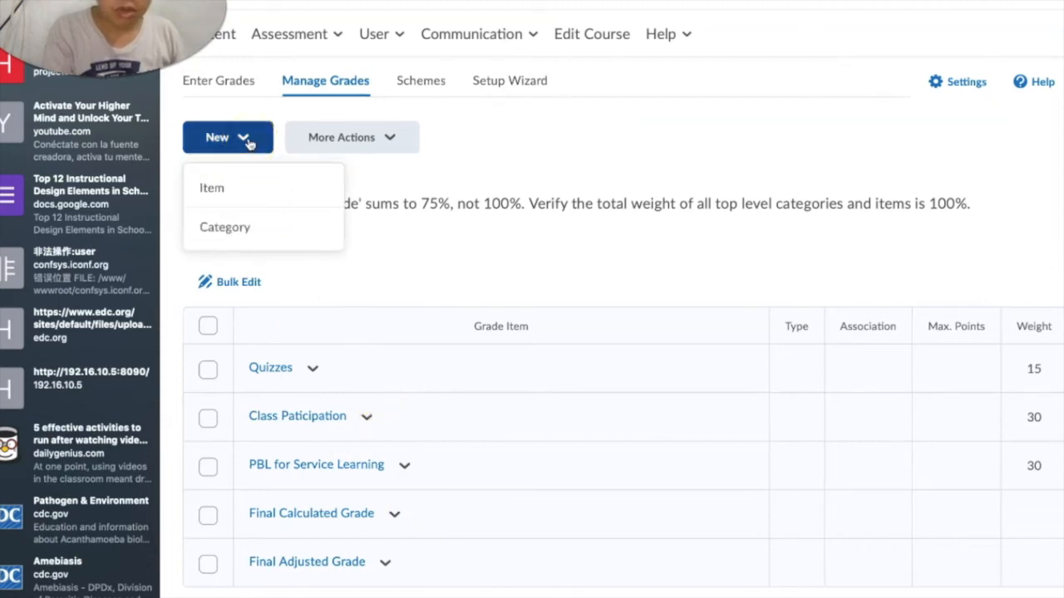
{"action": "left_click", "coordinate": [239, 239]}
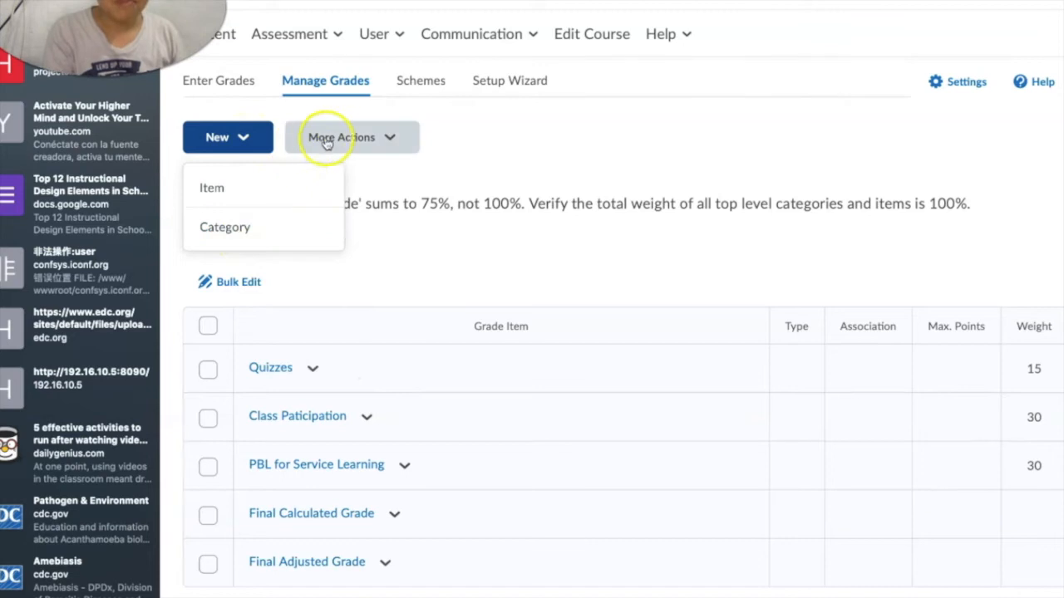
{"action": "left_click", "coordinate": [382, 164]}
{"action": "left_click", "coordinate": [260, 141]}
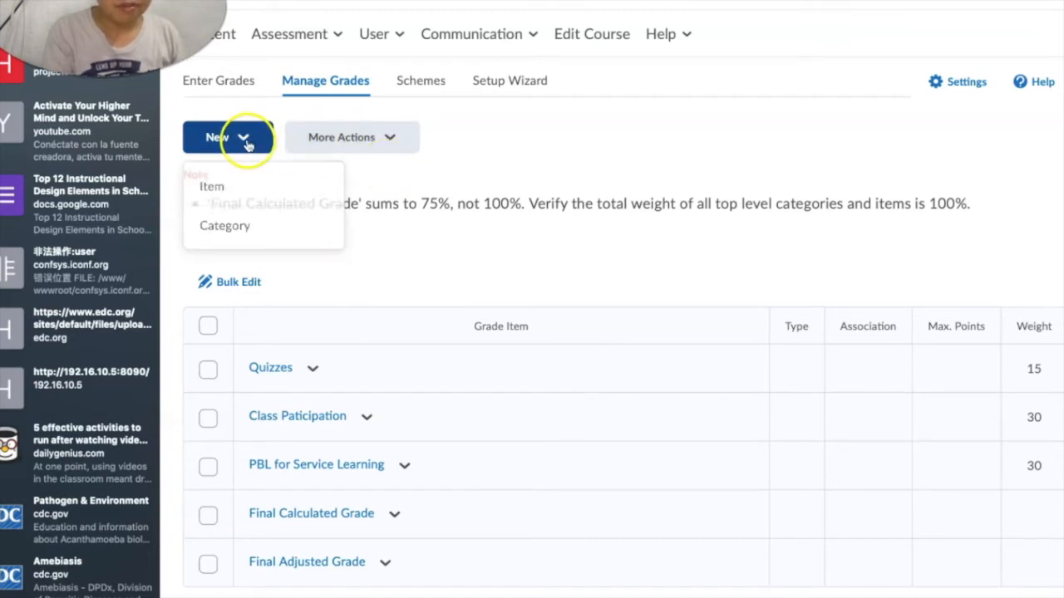
{"action": "left_click", "coordinate": [364, 173]}
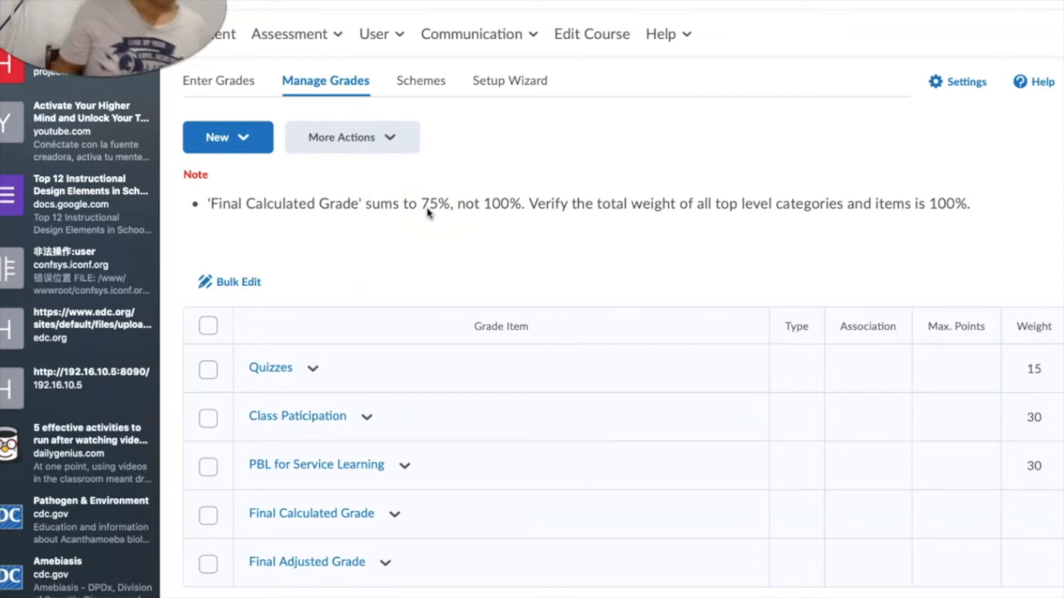
Create a new grade category named "Long exam"
{"action": "left_click", "coordinate": [238, 136]}
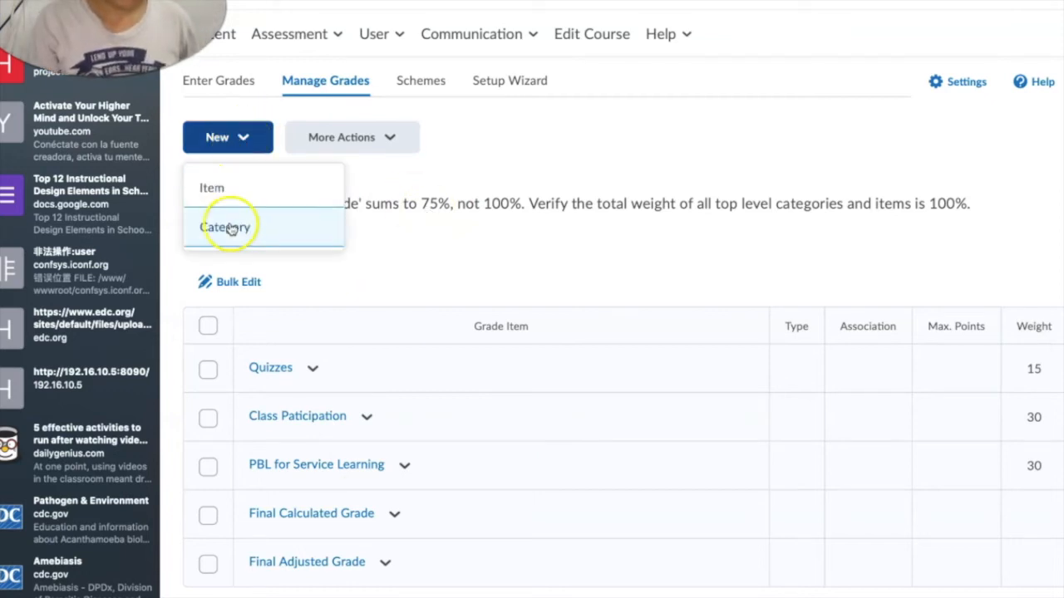
{"action": "left_click", "coordinate": [231, 228]}
{"action": "type", "text": "Long exam"}
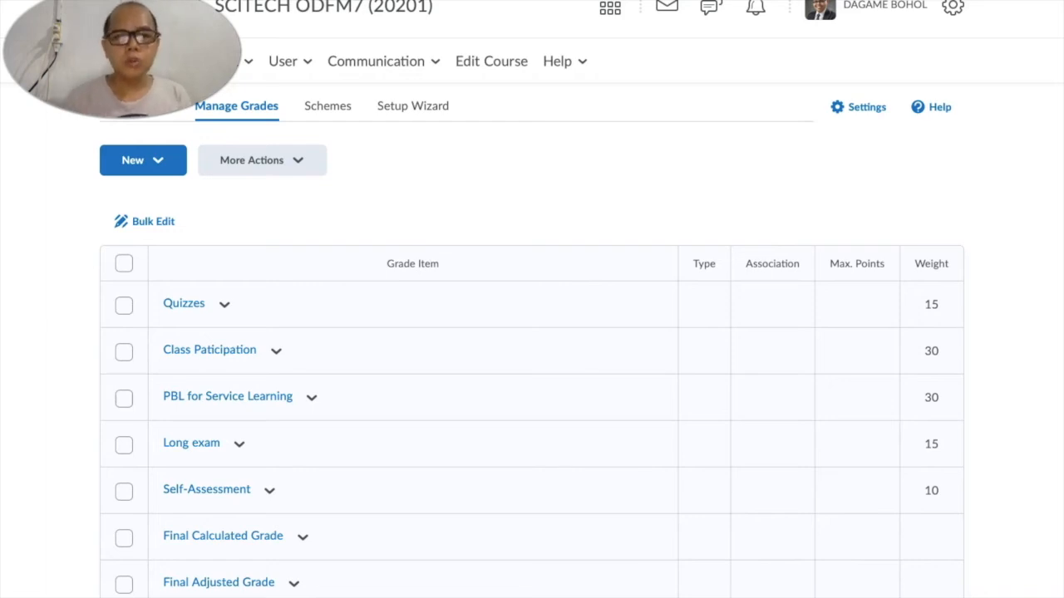
Start a new numeric grade item named "Quiz 1: History of STS" with short name Q1 in the Quizzes category
{"action": "left_click", "coordinate": [162, 169]}
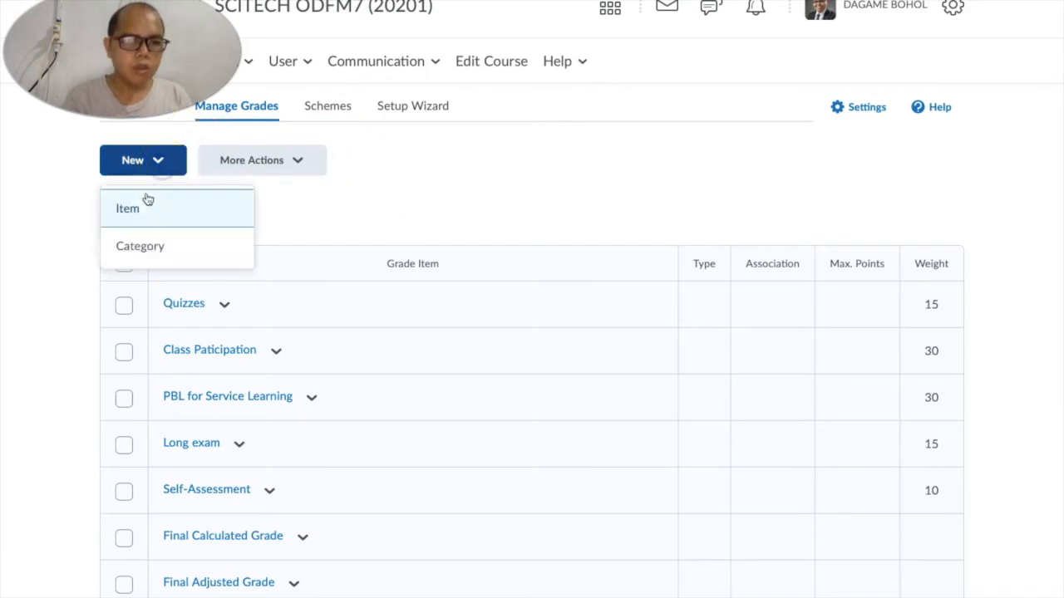
{"action": "left_click", "coordinate": [138, 211]}
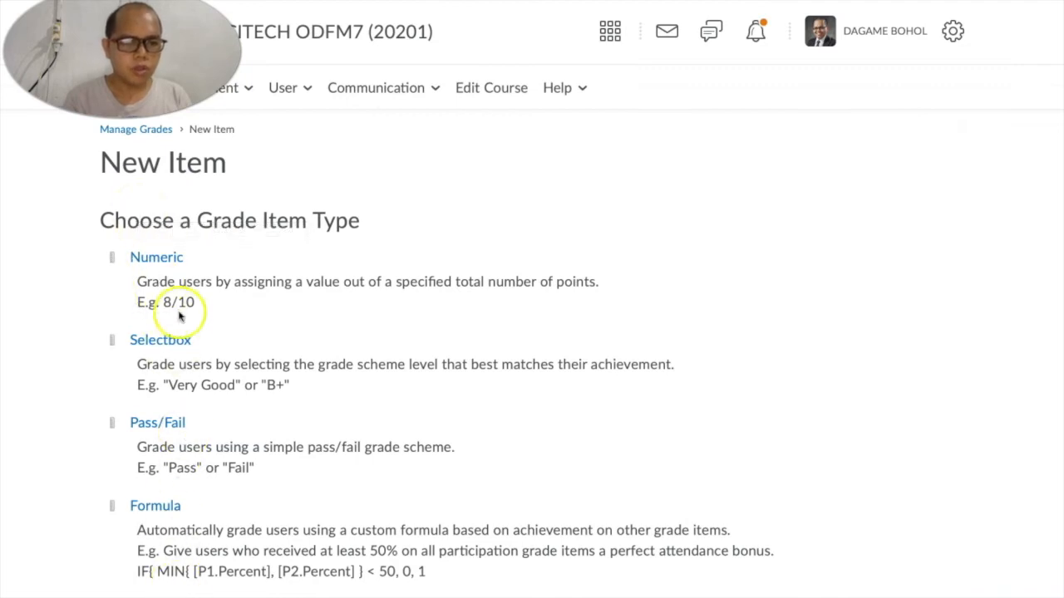
{"action": "left_click", "coordinate": [167, 262]}
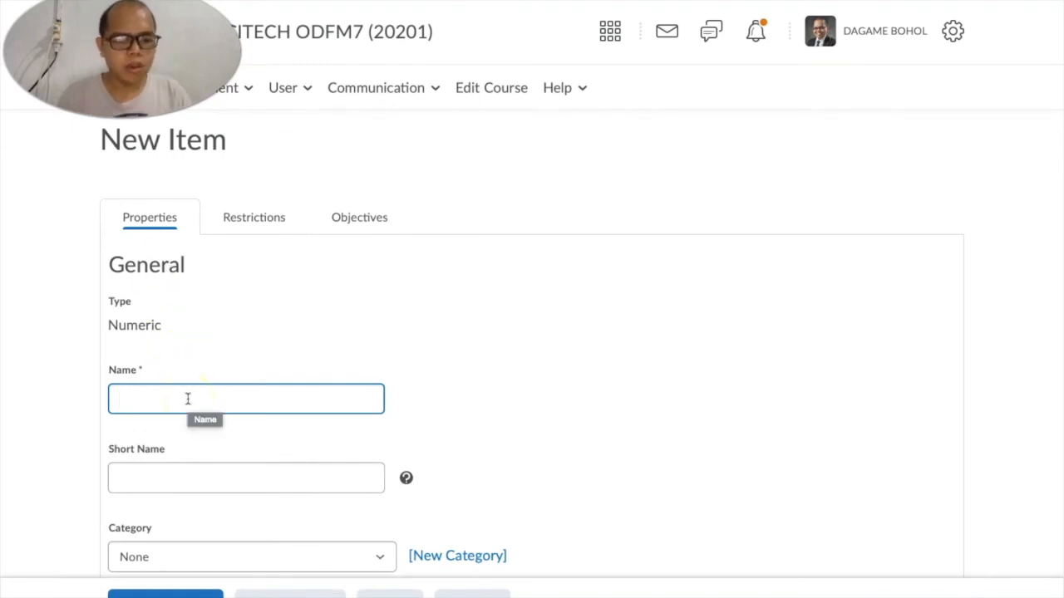
{"action": "type", "text": "Quiz "}
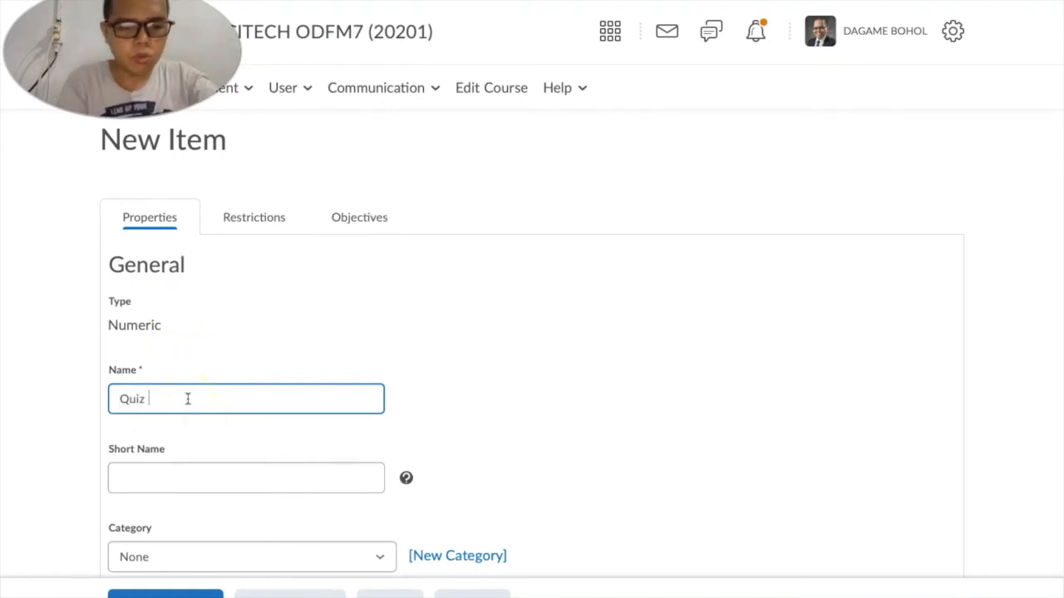
{"action": "type", "text": "1:"}
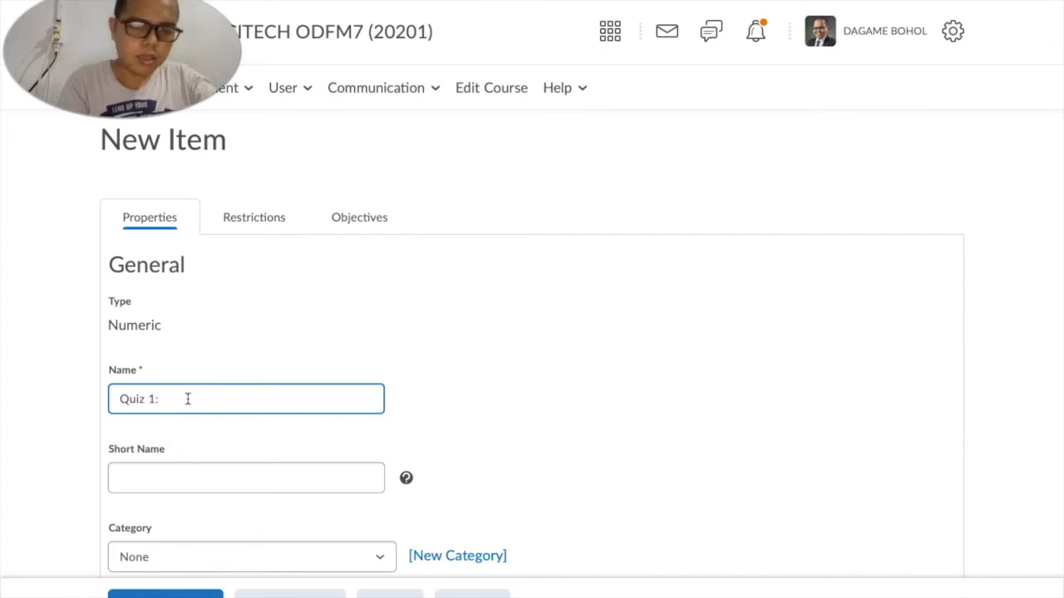
{"action": "type", "text": " hi"}
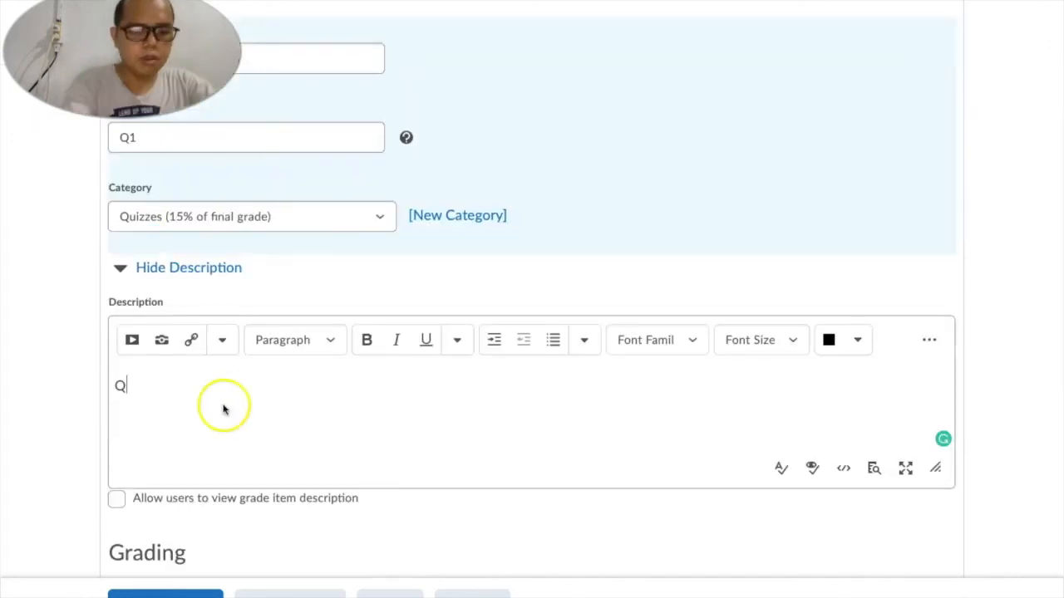
Add the description "Quiz 1" with user viewing allowed, set the maximum points to 30, and save the grade item
{"action": "type", "text": "uiz 1"}
{"action": "left_click", "coordinate": [116, 499]}
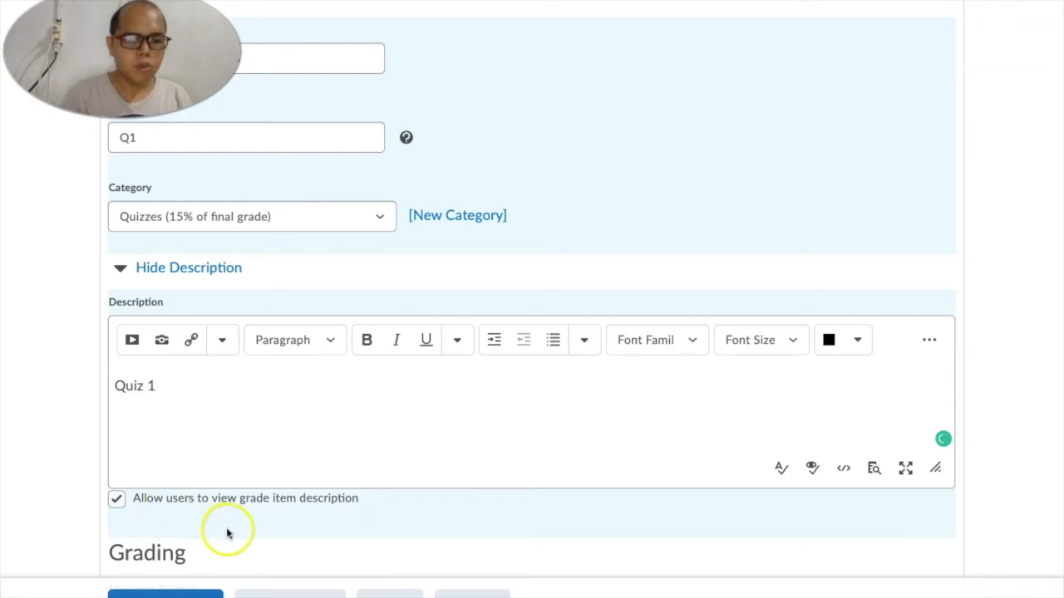
{"action": "scroll", "coordinate": [200, 545], "scroll_direction": "down", "scroll_amount": 2}
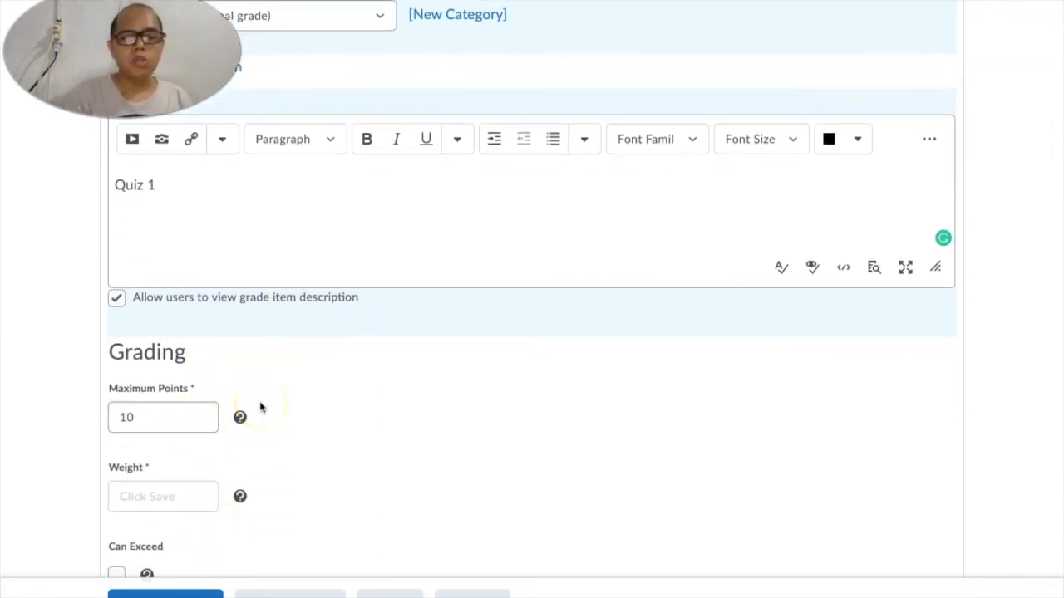
{"action": "left_click", "coordinate": [154, 417]}
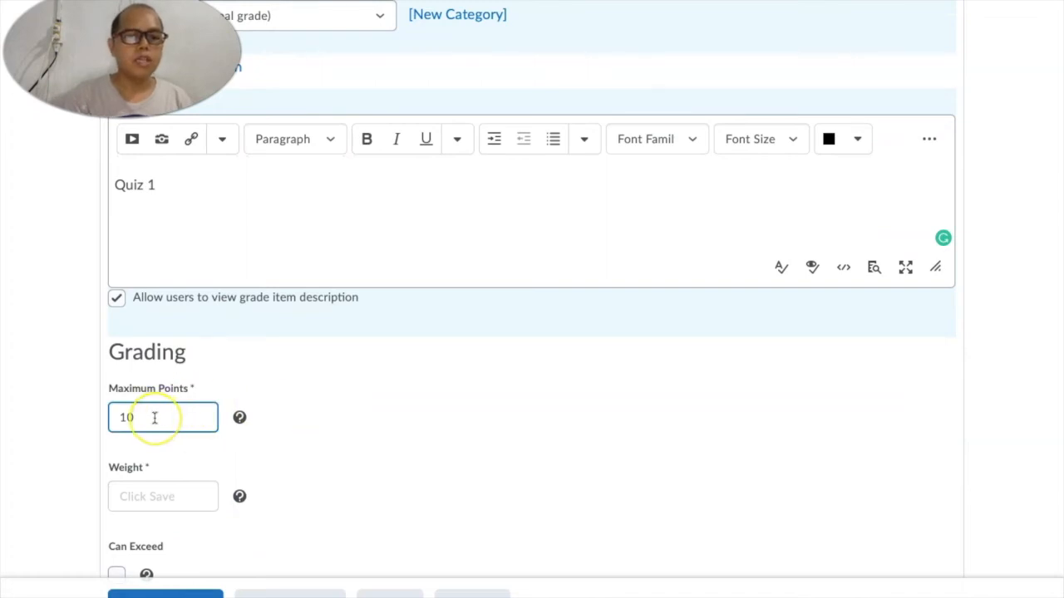
{"action": "left_click", "coordinate": [155, 418]}
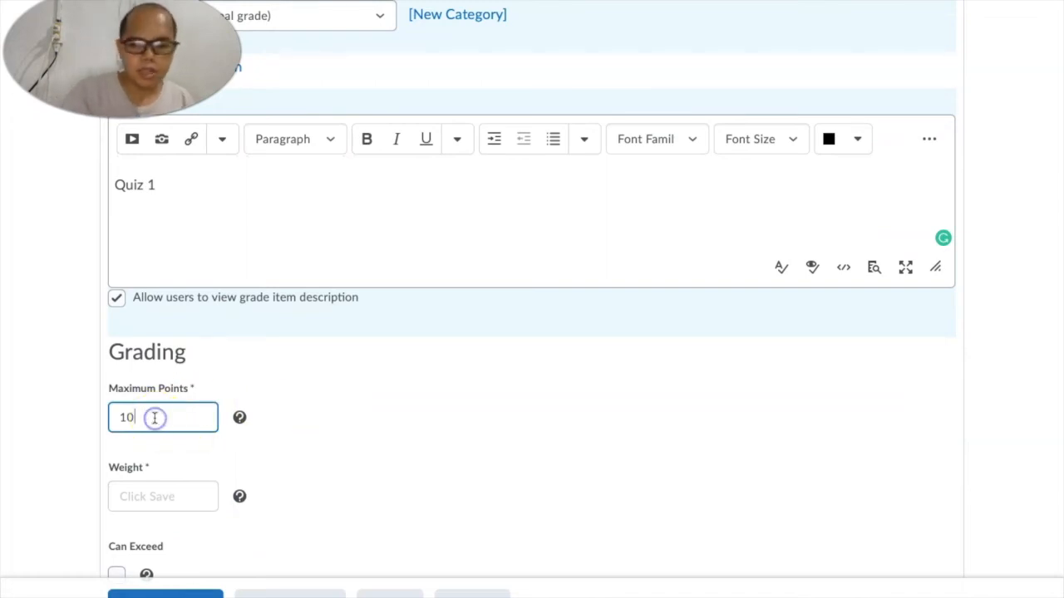
{"action": "key", "text": "BackSpace"}
{"action": "key", "text": "BackSpace"}
{"action": "type", "text": "30"}
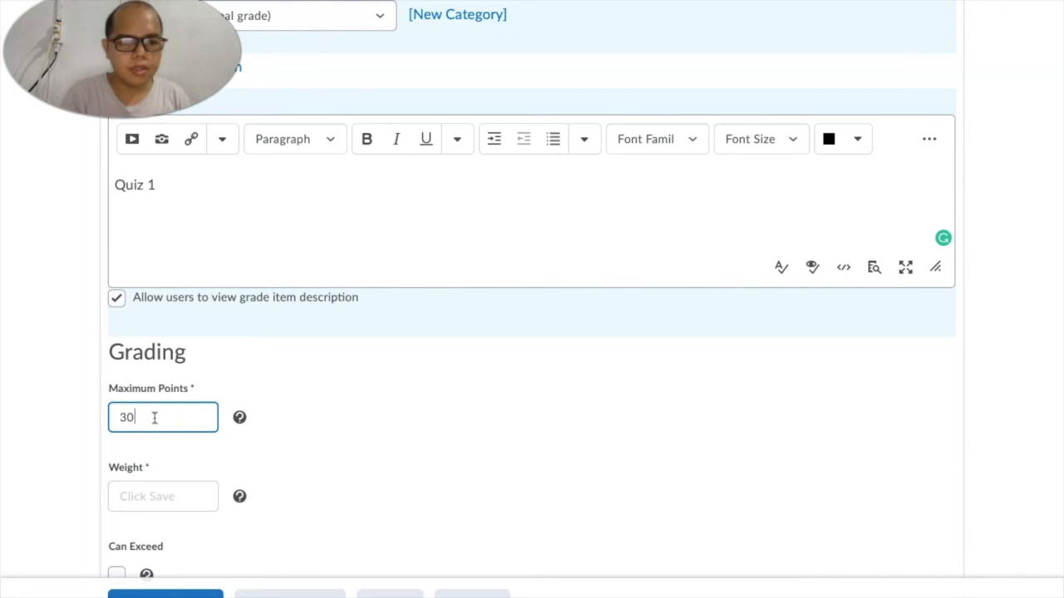
{"action": "scroll", "coordinate": [218, 462], "scroll_direction": "down", "scroll_amount": 2}
{"action": "scroll", "coordinate": [178, 551], "scroll_direction": "down", "scroll_amount": 3}
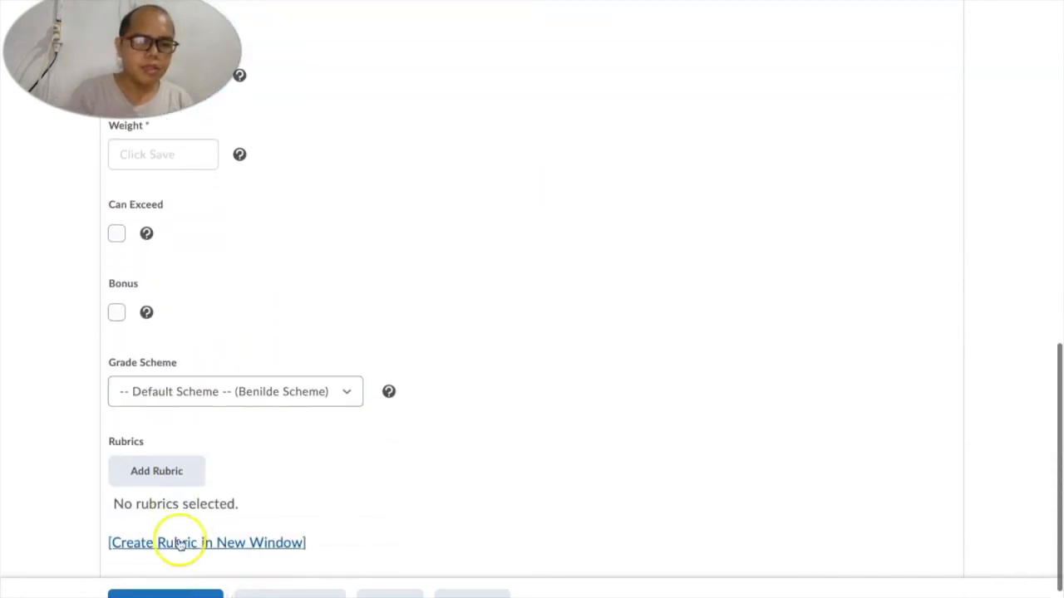
{"action": "left_click", "coordinate": [179, 588]}
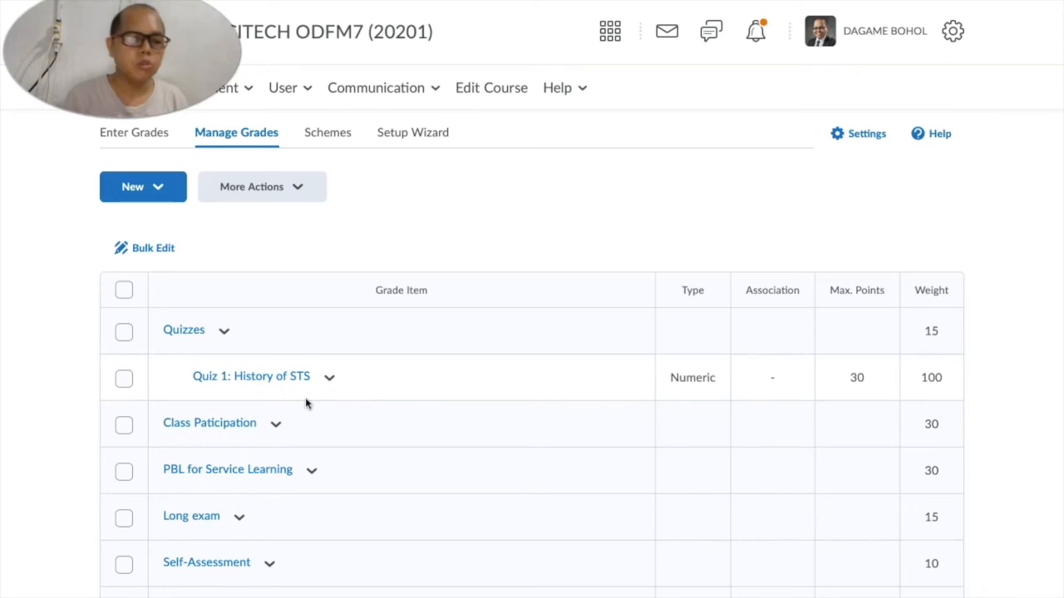
{"action": "left_click", "coordinate": [170, 192]}
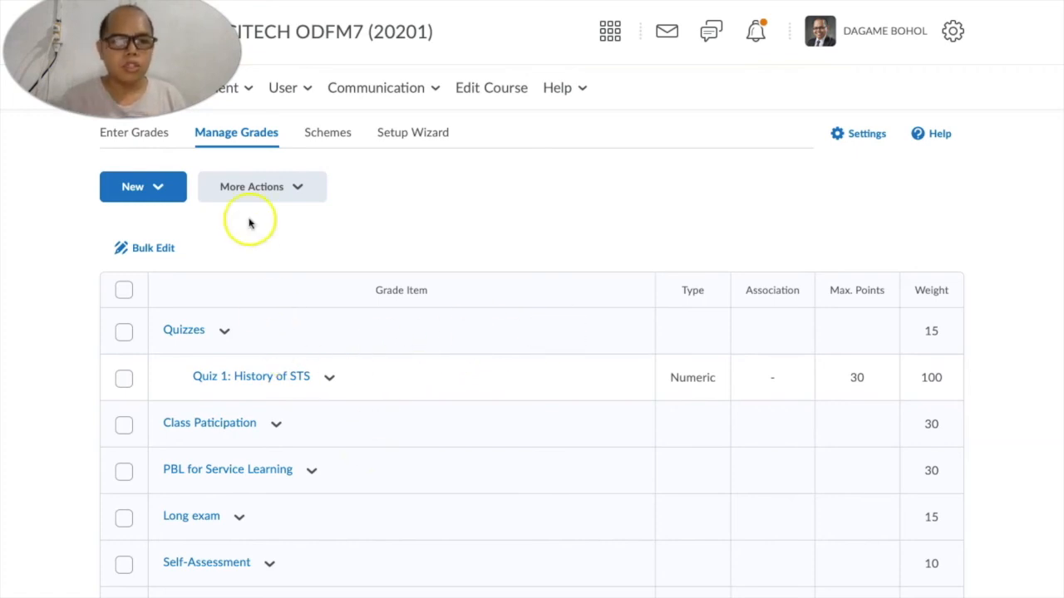
{"action": "left_click", "coordinate": [241, 87]}
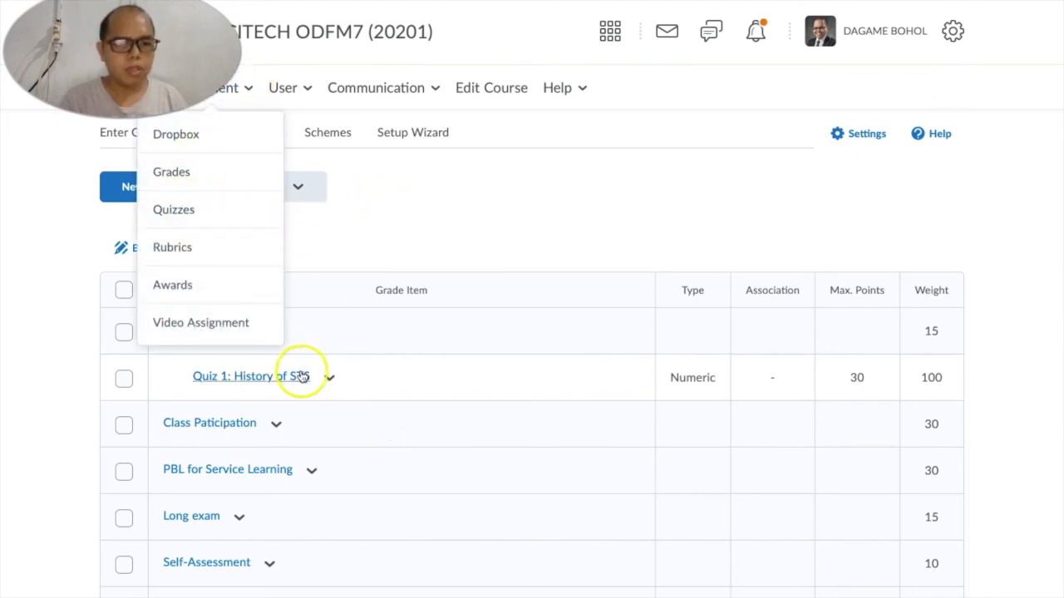
{"action": "left_click", "coordinate": [387, 373]}
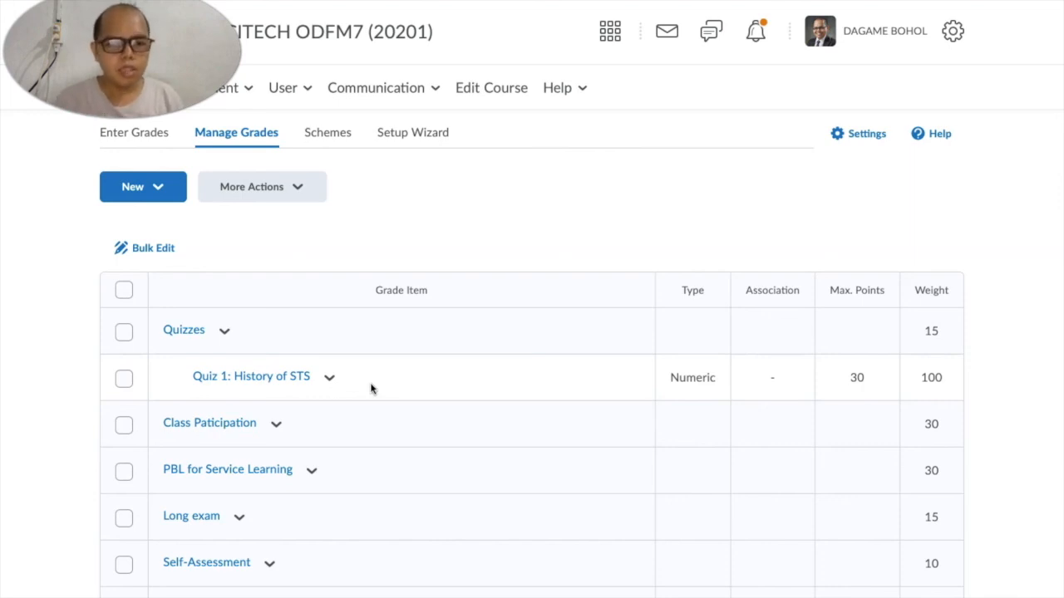
{"action": "scroll", "coordinate": [371, 389], "scroll_direction": "down", "scroll_amount": 2}
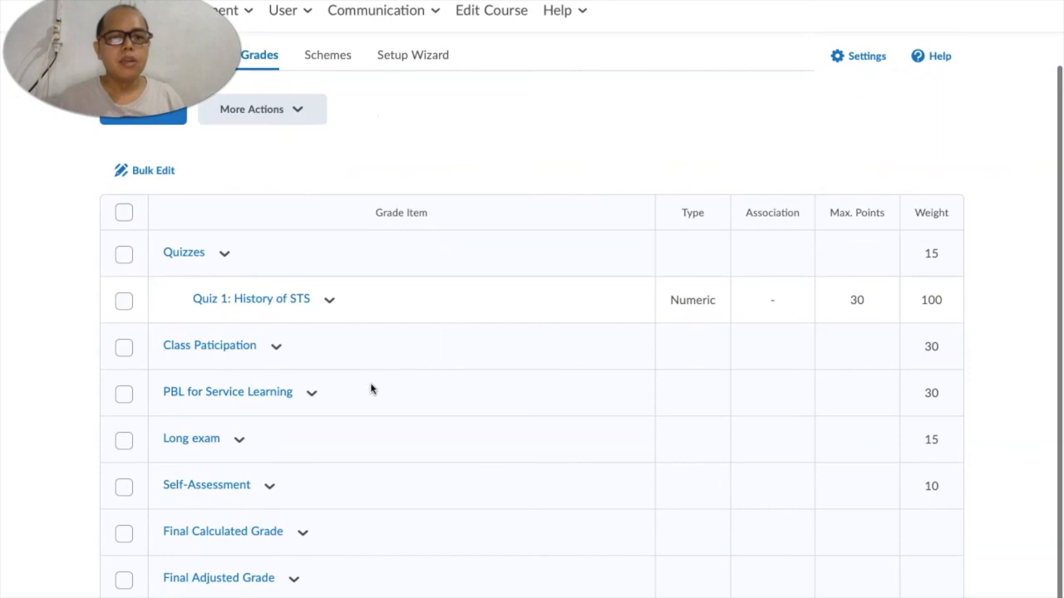